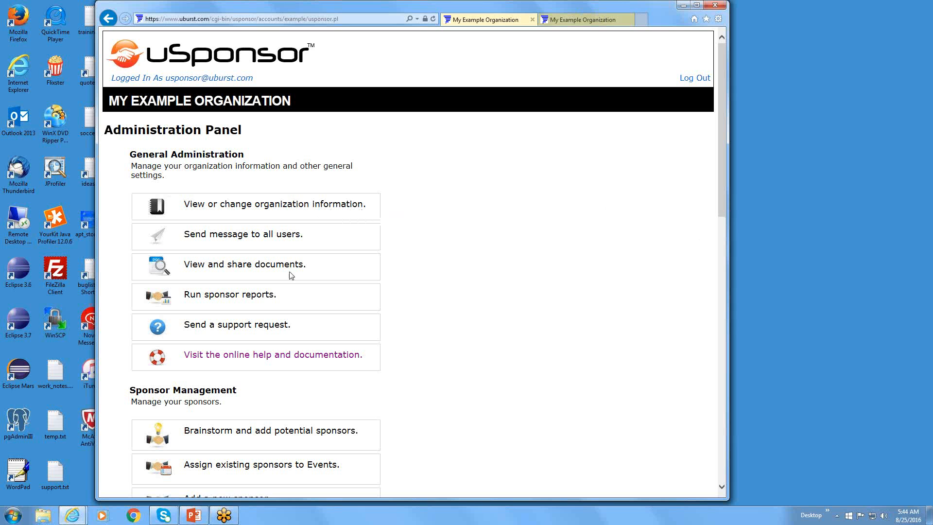
Add a new event named Fall Festival with its date month set to October
left_click_drag(720, 188, 723, 265)
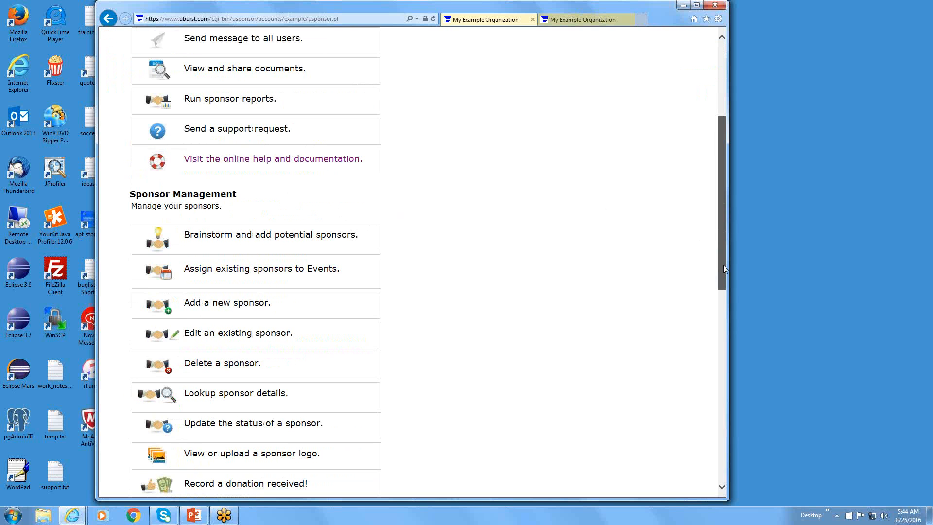
left_click_drag(720, 210, 726, 253)
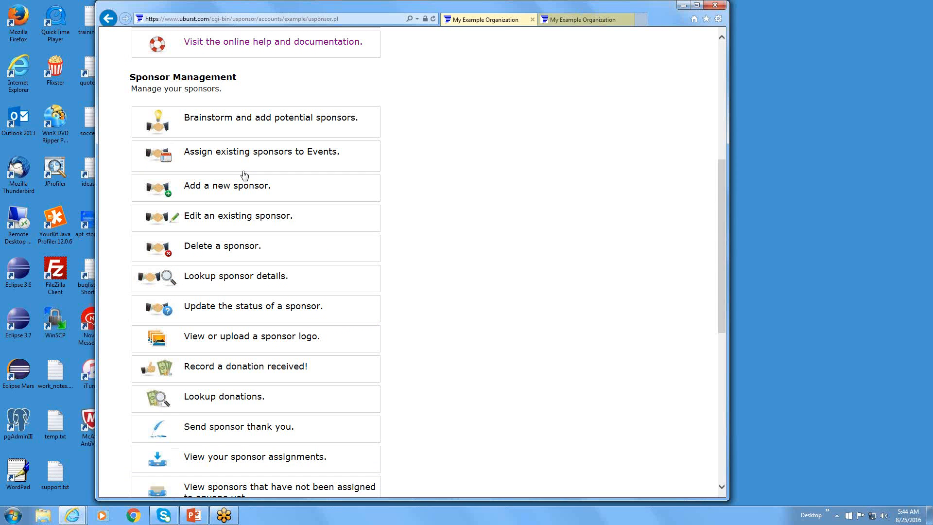
left_click_drag(724, 242, 724, 360)
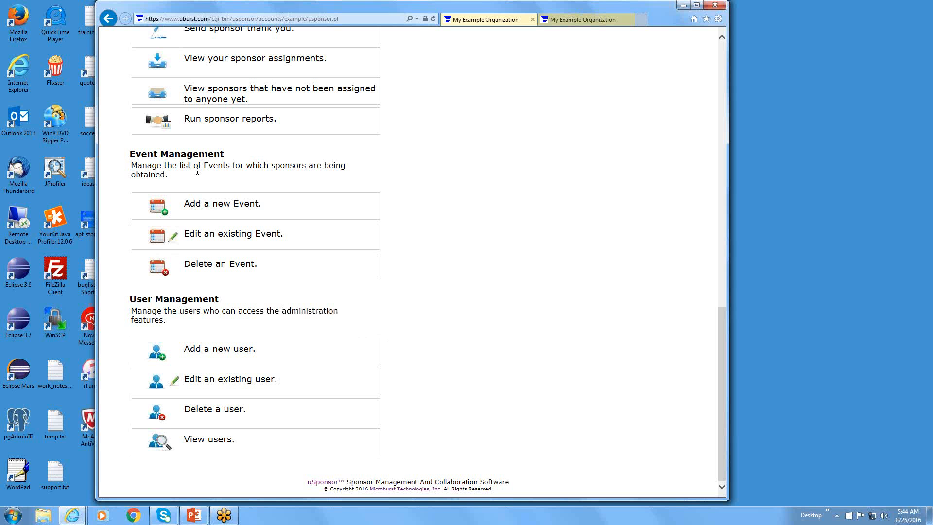
left_click(216, 206)
left_click(441, 180)
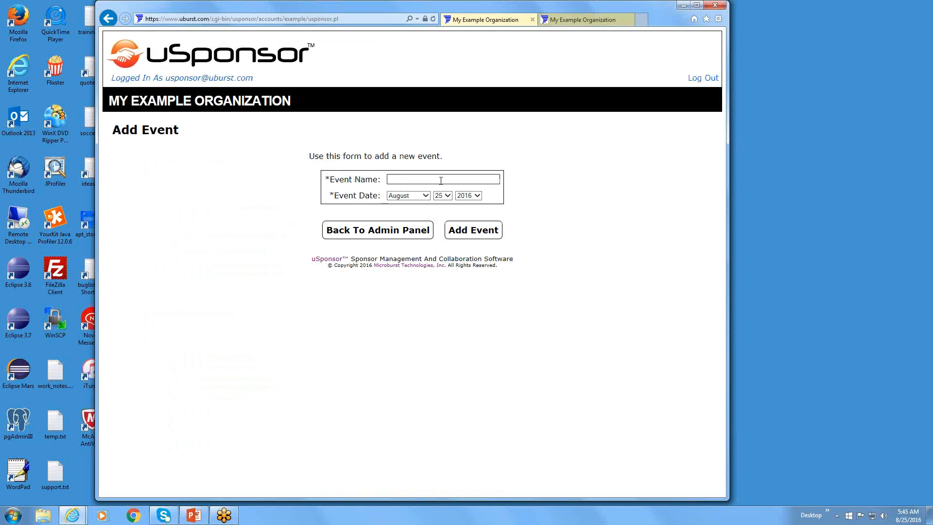
type("F")
left_click(439, 189)
left_click(426, 196)
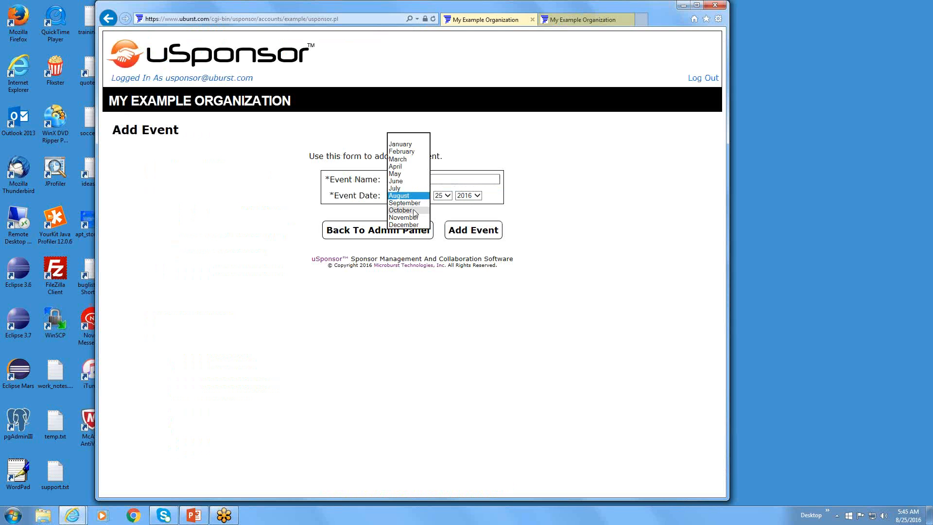
left_click(415, 210)
left_click(472, 232)
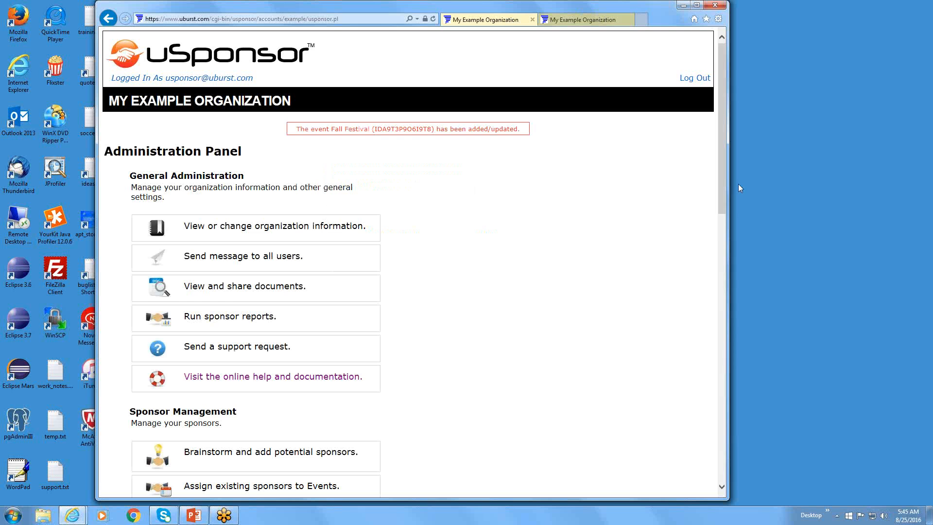
Open the form for brainstorming and adding potential sponsors
left_click_drag(722, 165, 723, 264)
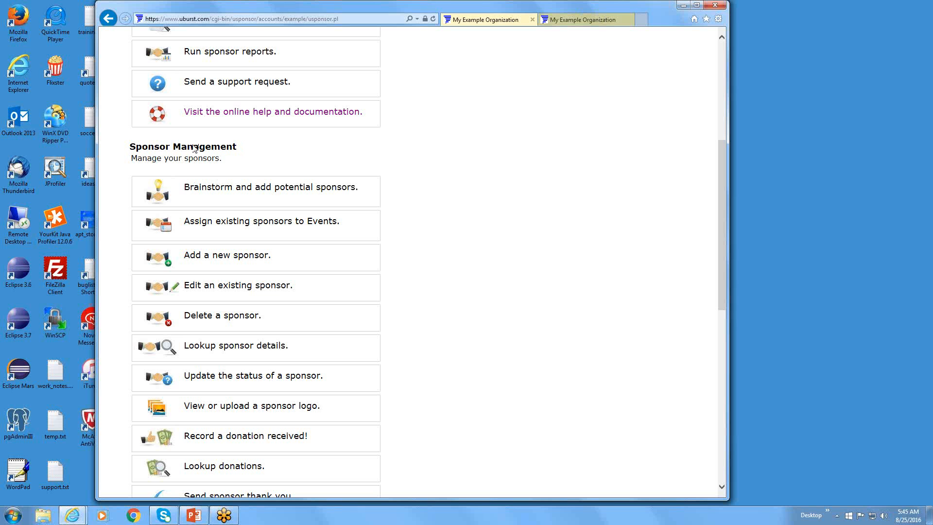
left_click(237, 195)
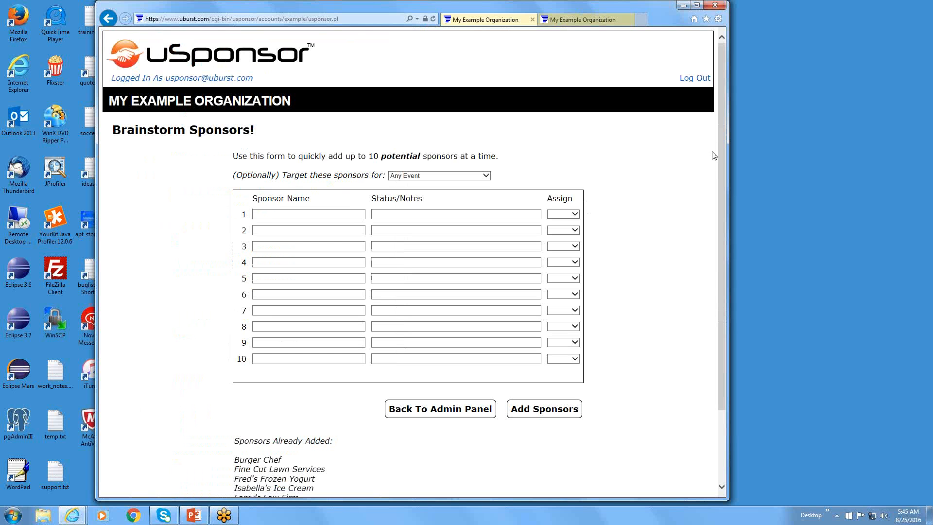
scroll(703, 173, "down", 1)
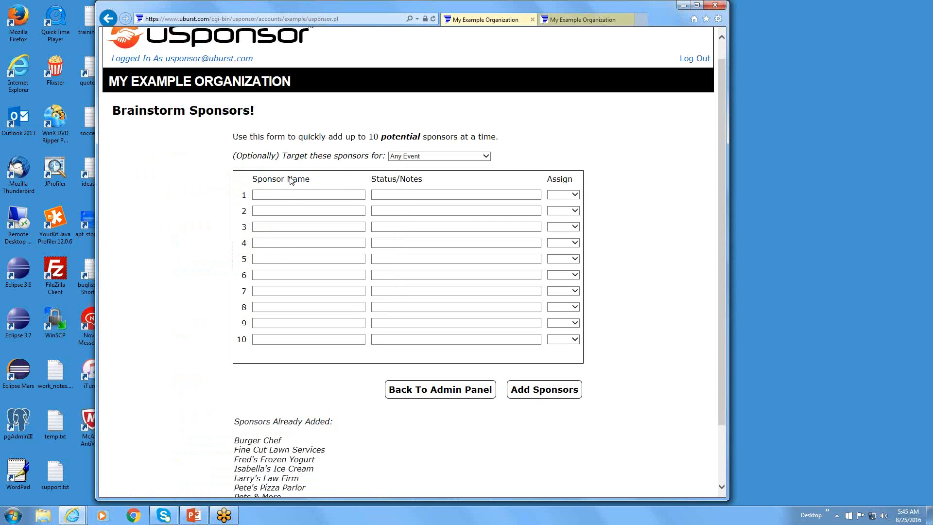
left_click(291, 199)
scroll(719, 278, "down", 1)
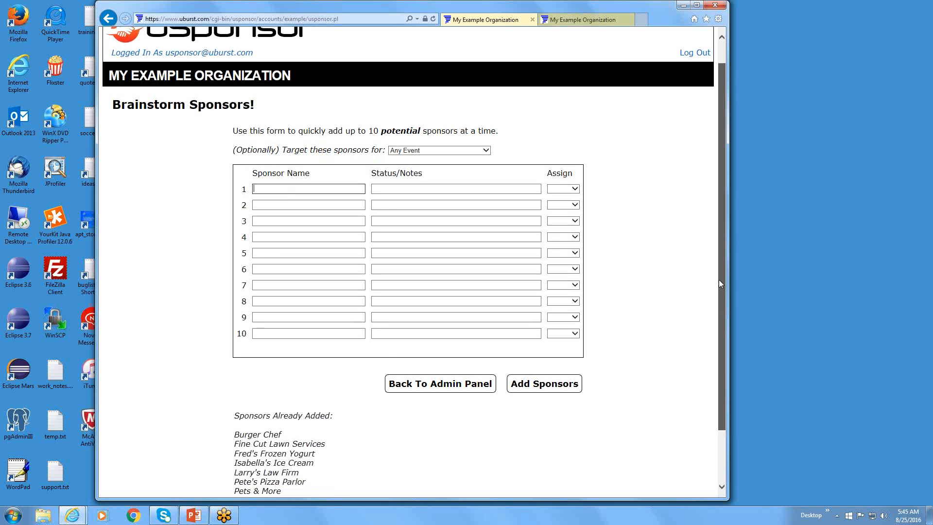
left_click(326, 171)
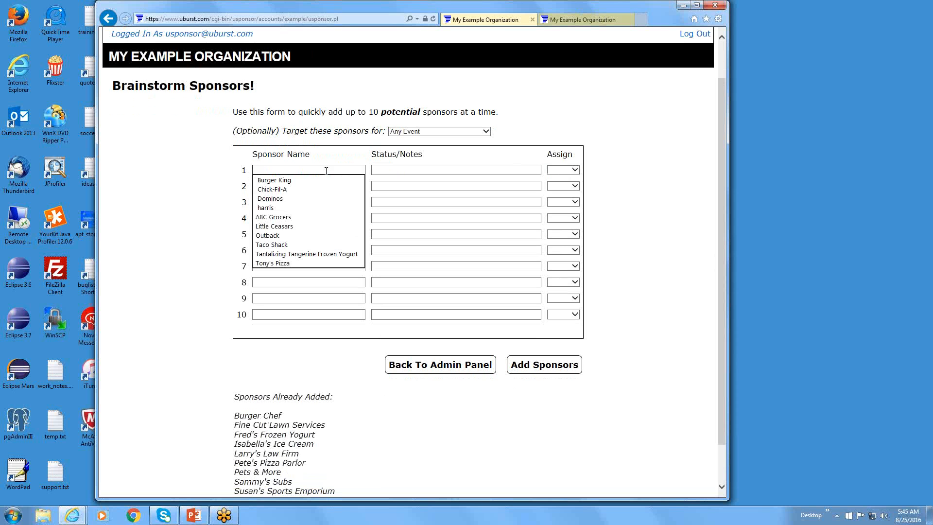
left_click(333, 156)
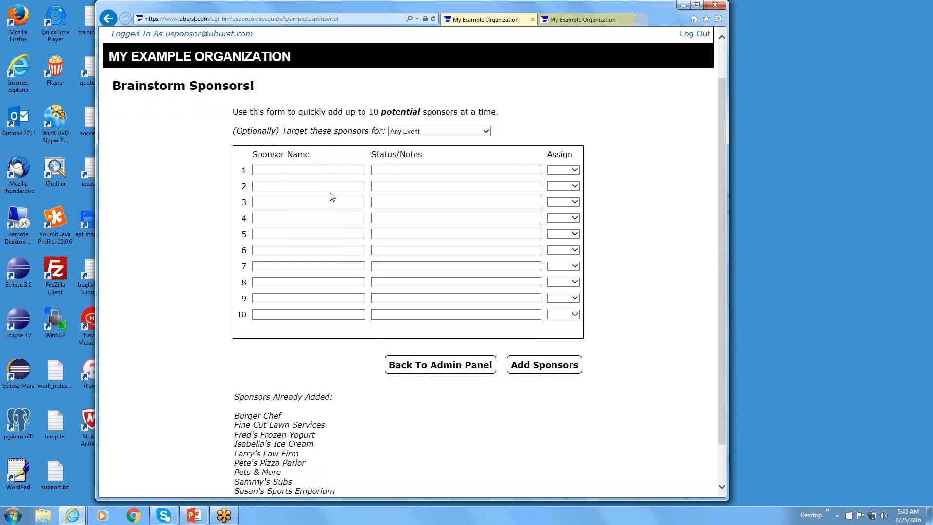
Enter ABC Grocers, Billy Bob's BBQ and Car King as the first three potential sponsor names
left_click(313, 171)
type("ABC Grocers")
left_click(315, 187)
type("B")
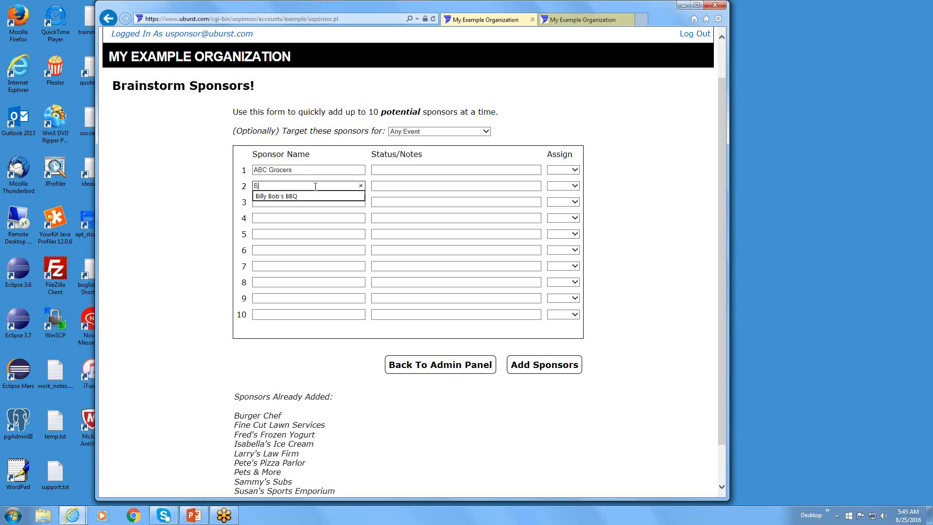
type("illy Bob's BBQ")
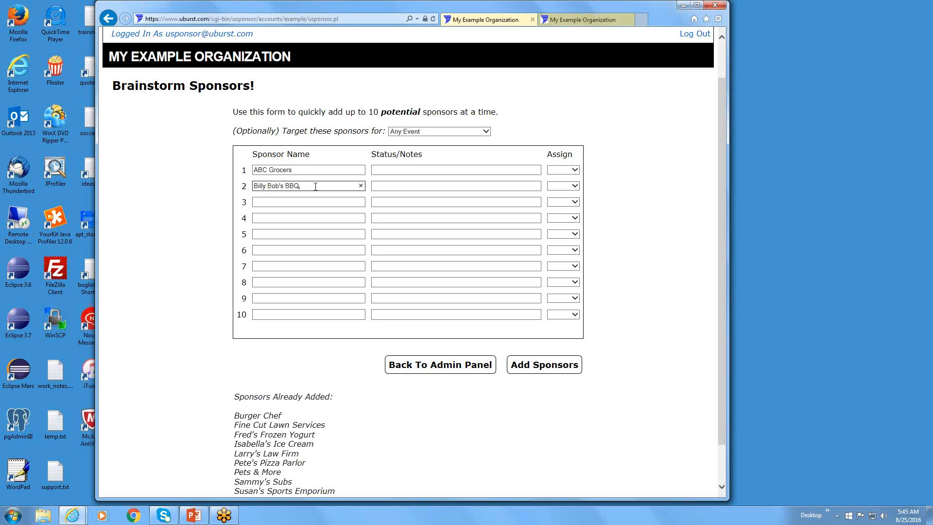
left_click(274, 204)
type("C")
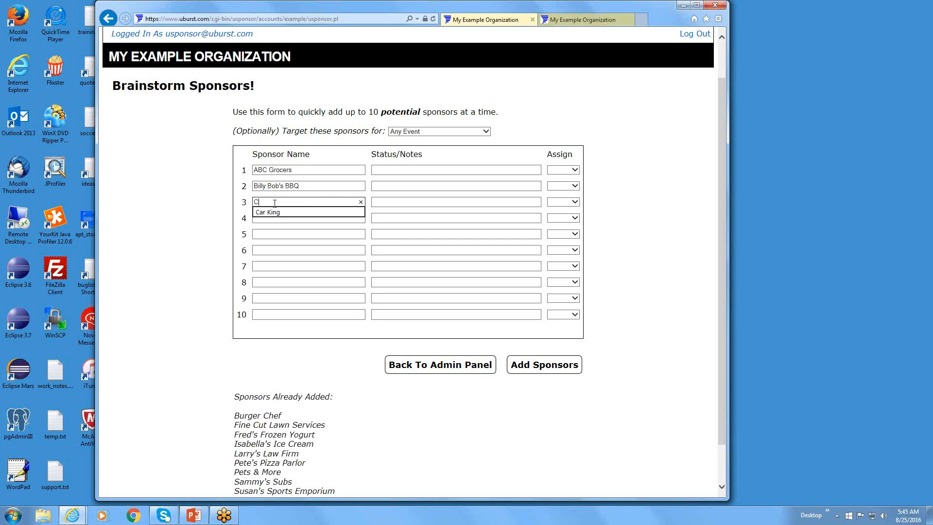
type("ar King")
Enter a status note for Car King saying which child's dad owns it
left_click(431, 172)
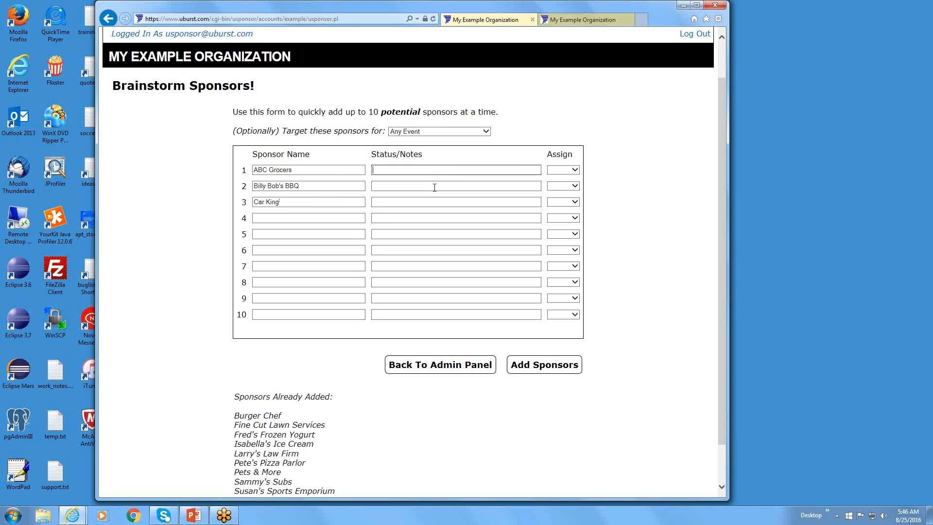
left_click(429, 186)
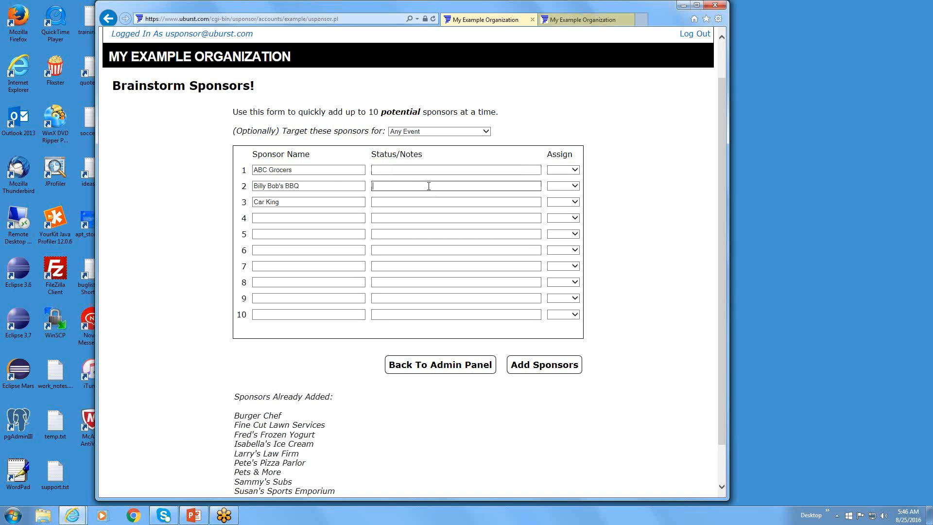
left_click(423, 198)
type("This is owned by")
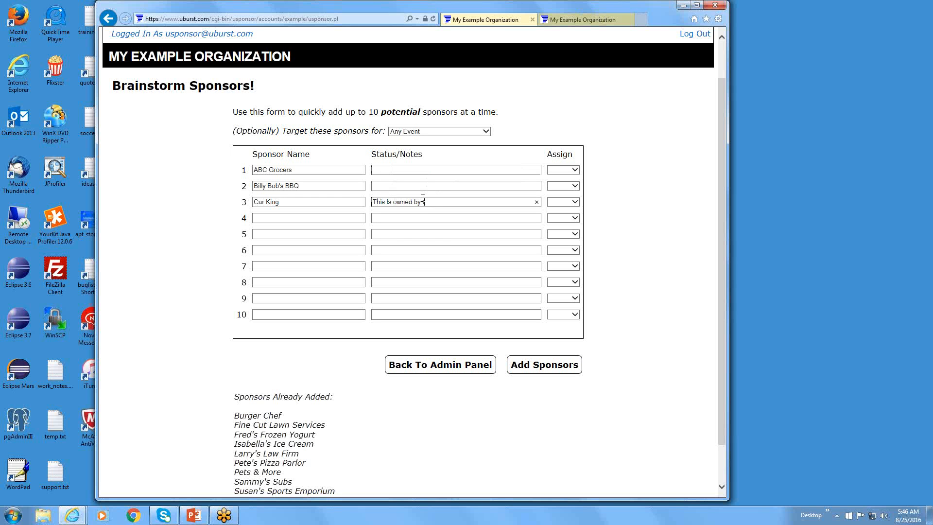
type(" Timmy's dad.")
Assign ABC Grocers and Billy Bob's BBQ to the first listed user and Car King to the last one, then add the sponsors
left_click(575, 171)
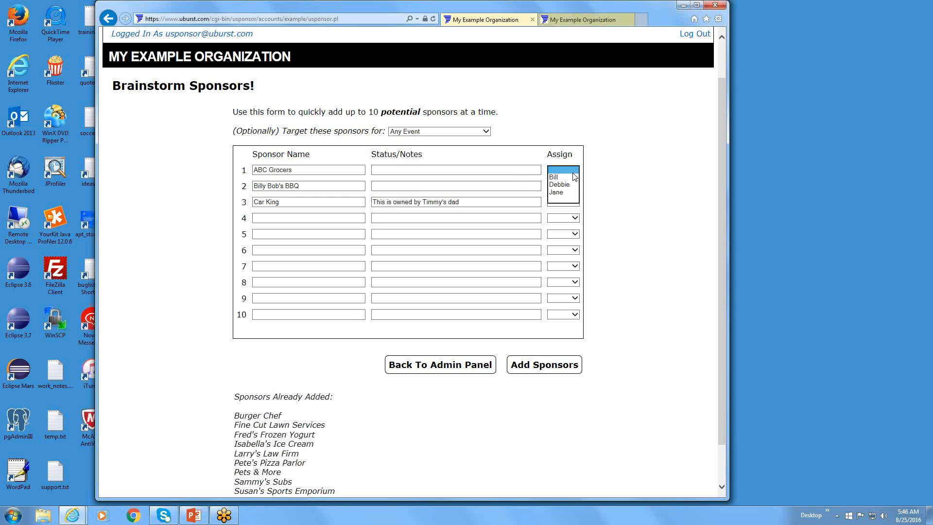
left_click(571, 177)
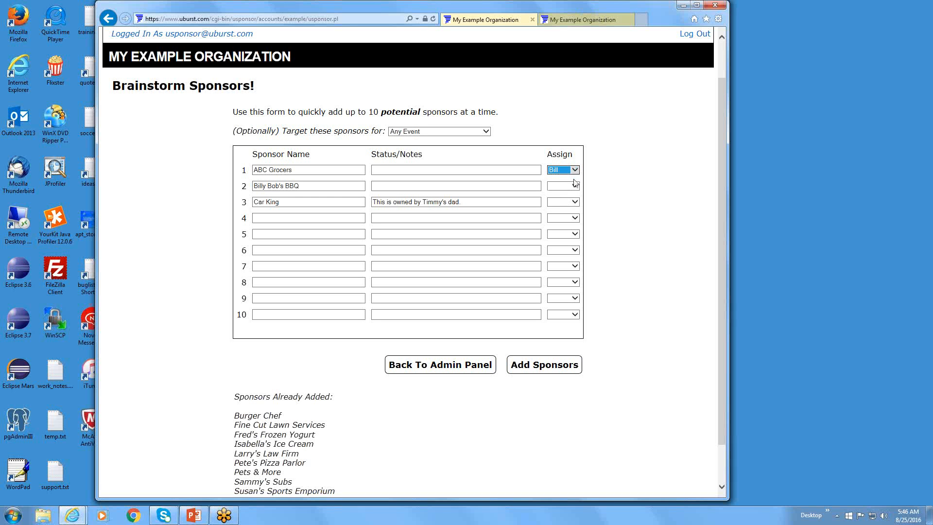
left_click(576, 187)
left_click(572, 194)
left_click(575, 202)
left_click(568, 224)
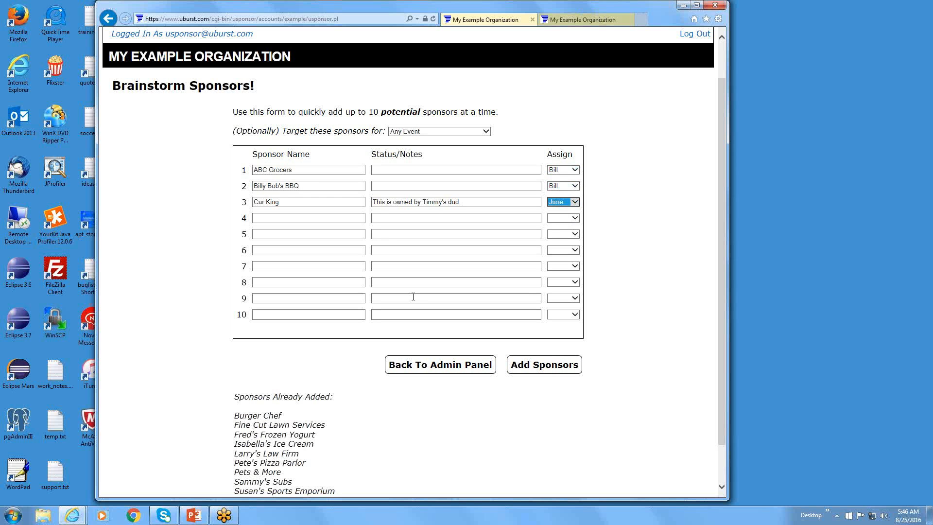
left_click(552, 365)
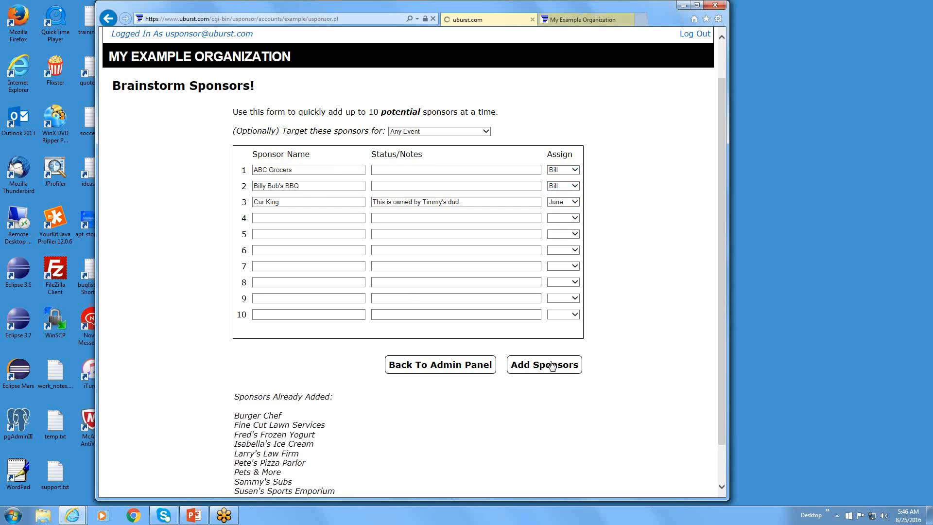
left_click_drag(724, 183, 724, 261)
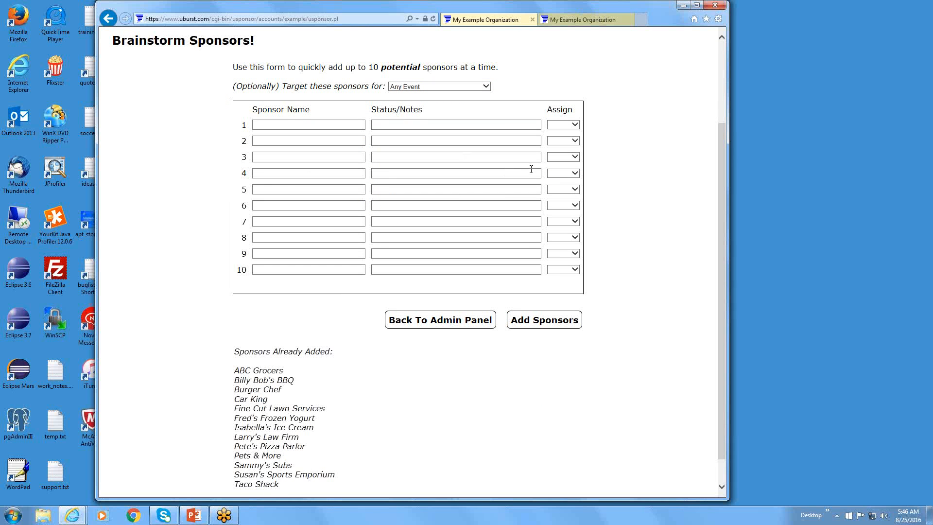
Search for ABC among the sponsors to edit, review the ABC Grocers edit form, and return to the admin panel
left_click(448, 325)
left_click_drag(726, 116, 721, 220)
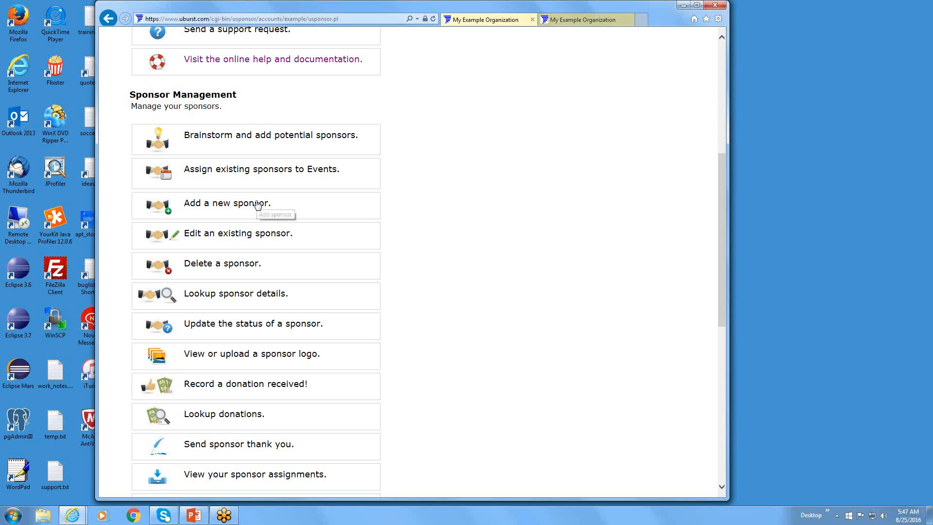
left_click(245, 236)
left_click(447, 192)
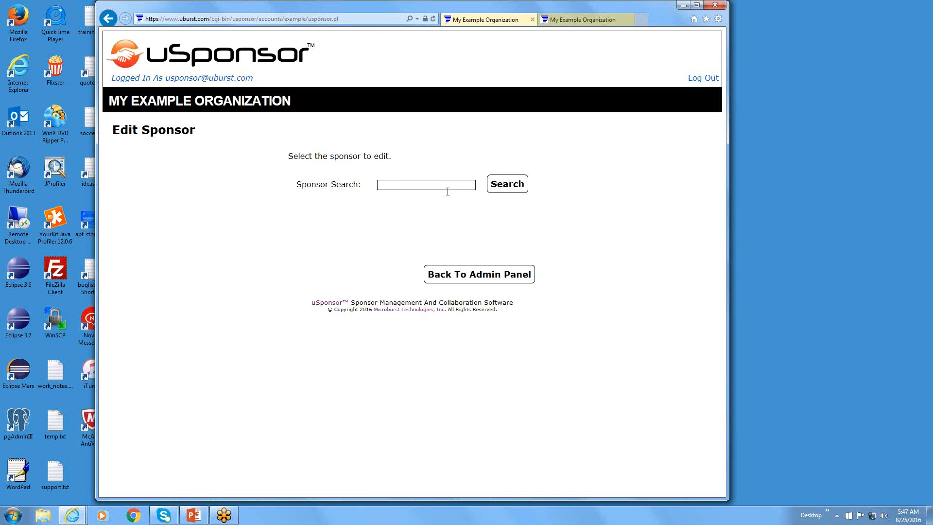
type("ABC")
left_click(506, 186)
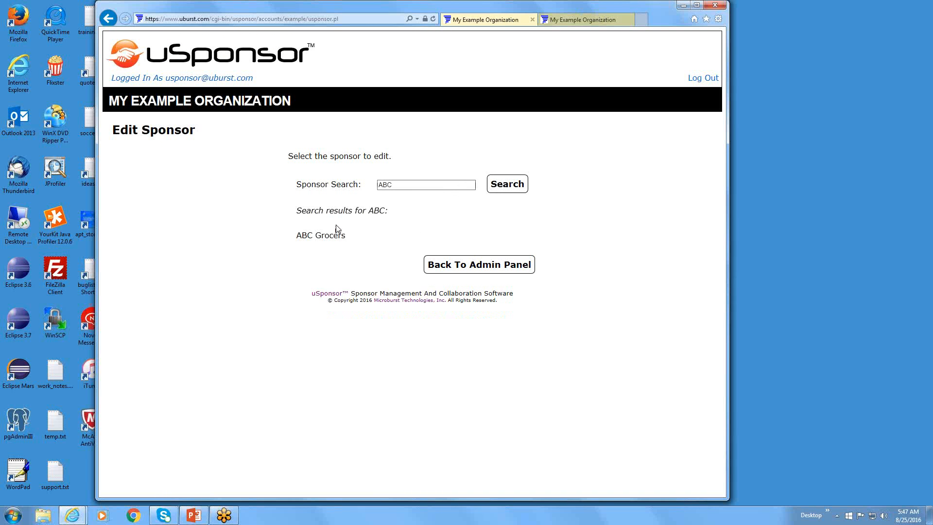
left_click(332, 238)
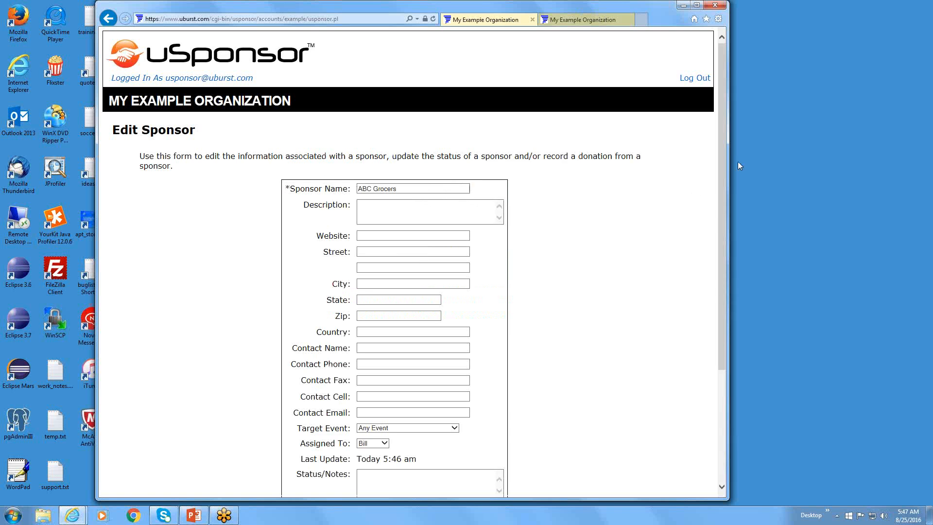
left_click_drag(724, 167, 725, 234)
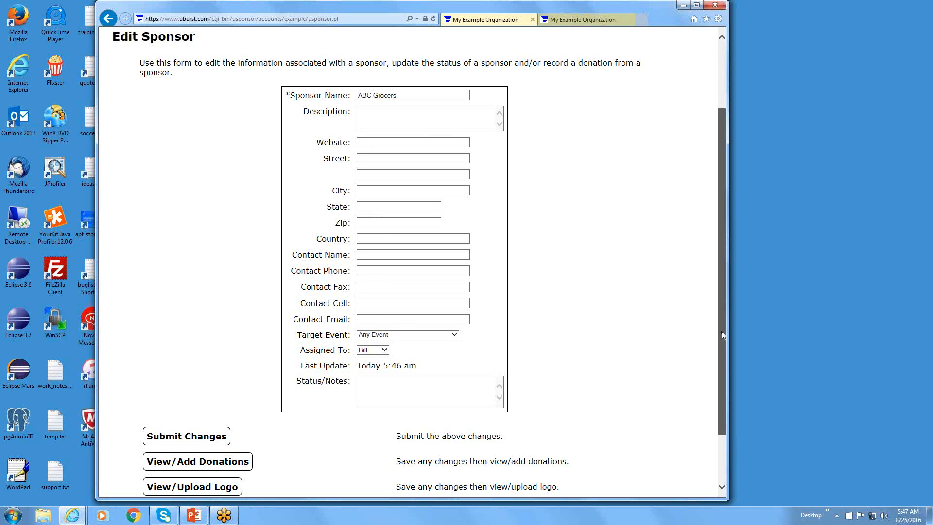
scroll(723, 374, "down", 1)
left_click(225, 482)
Look up a sponsor by searching for Taco and open the Taco Shack details
left_click_drag(723, 163, 730, 271)
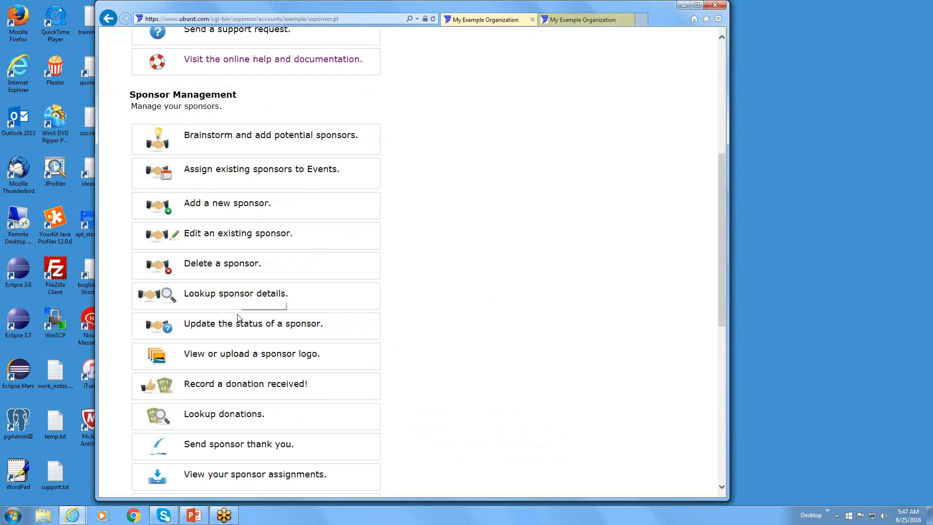
left_click(225, 299)
left_click(399, 186)
type("Ta")
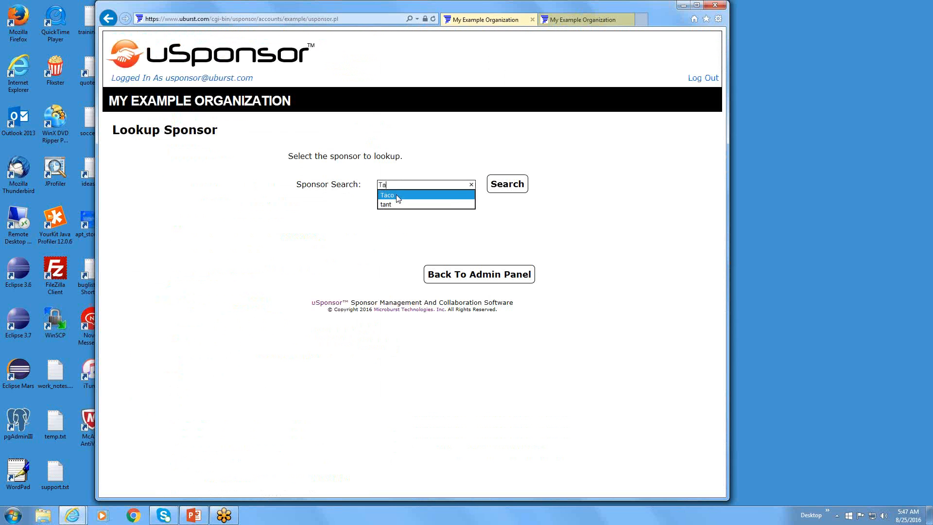
left_click(398, 193)
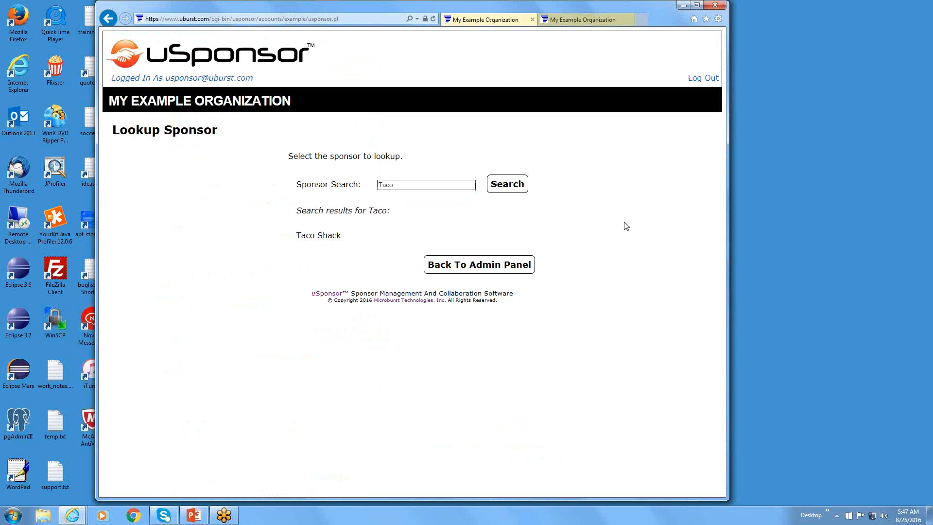
left_click(330, 235)
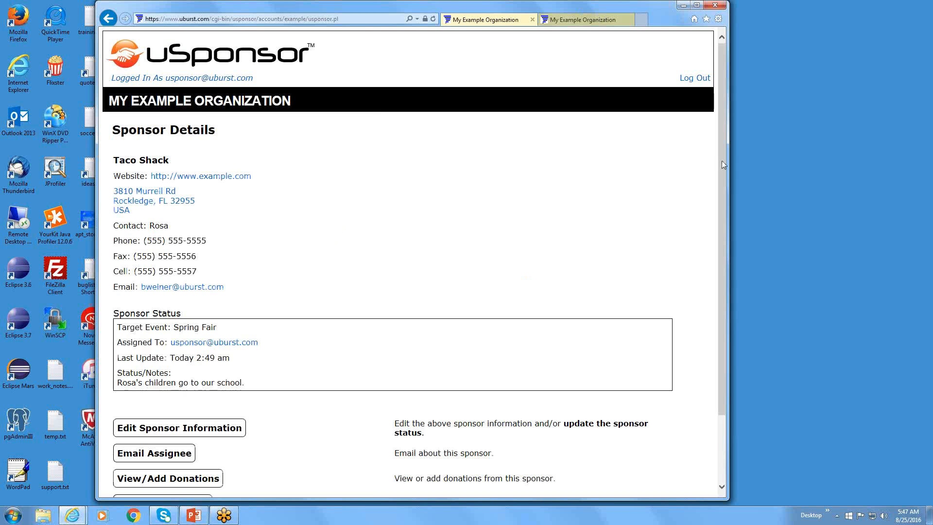
View Taco Shack's address in Google Maps and return to its sponsor details
left_click_drag(724, 155, 726, 227)
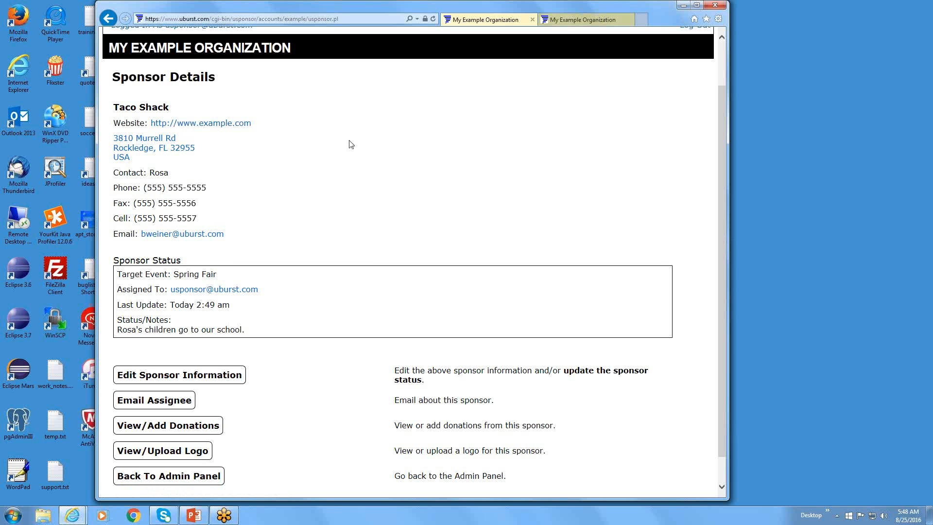
left_click(150, 149)
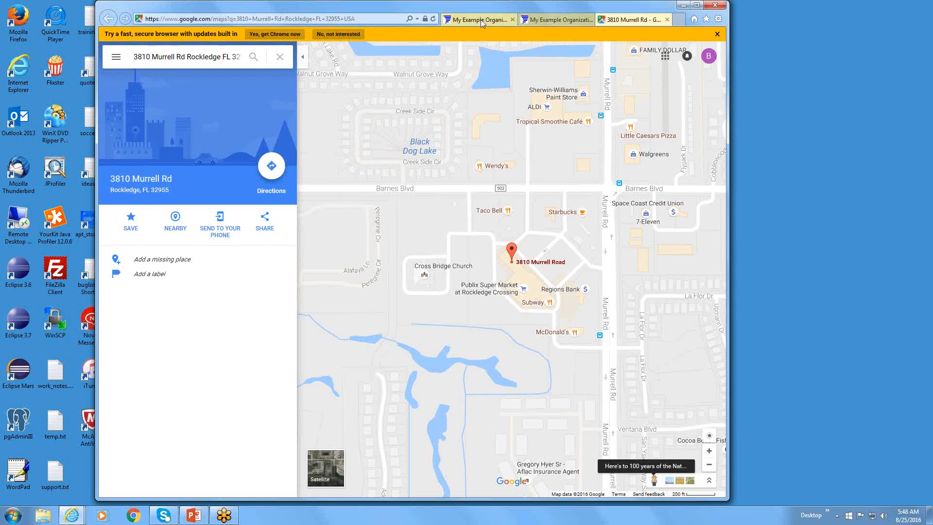
left_click(461, 20)
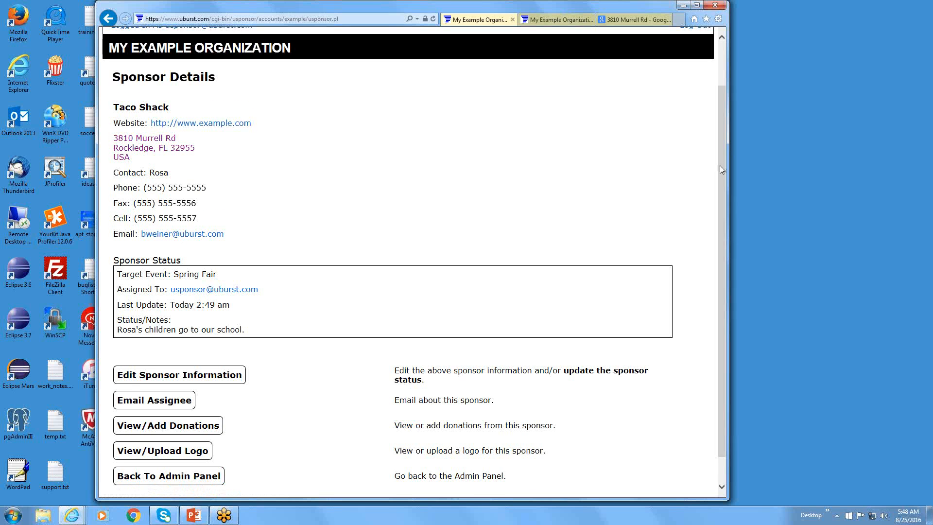
View Taco Shack's logo page and return to its sponsor details
scroll(719, 165, "down", 1)
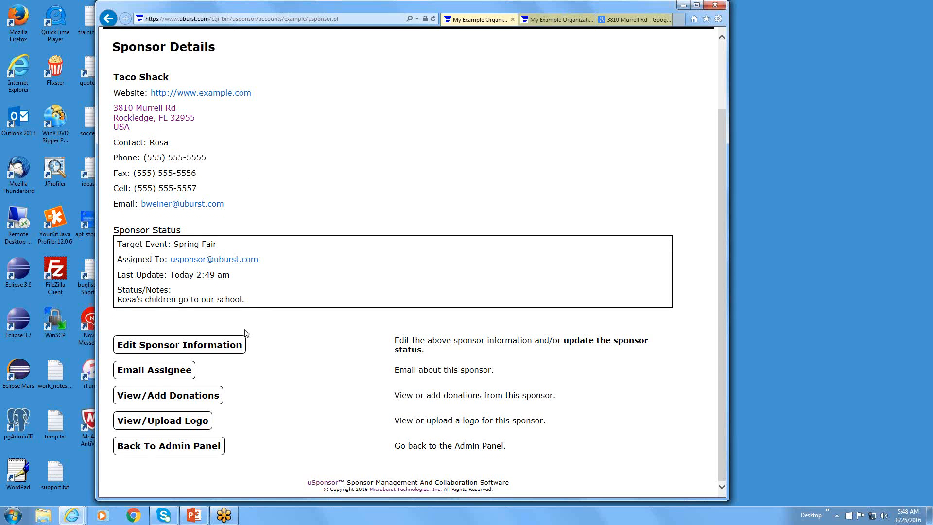
left_click(179, 421)
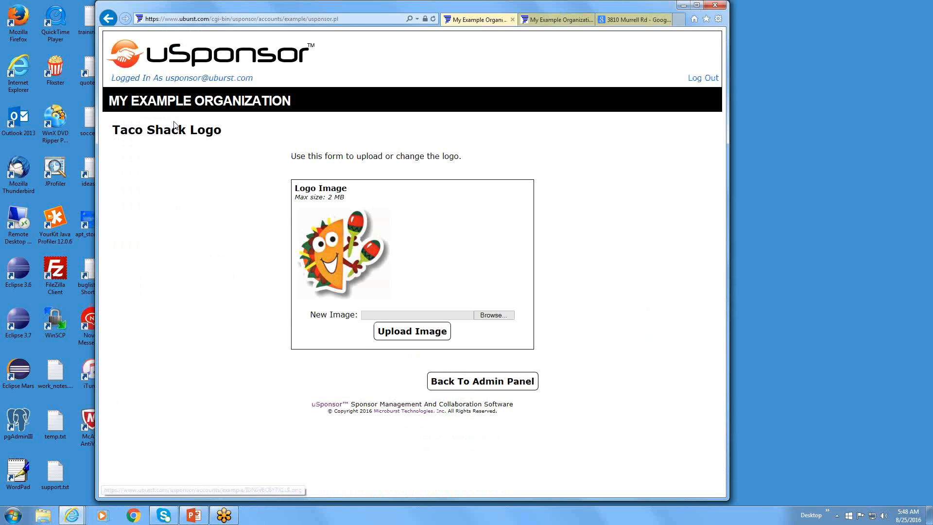
right_click(111, 23)
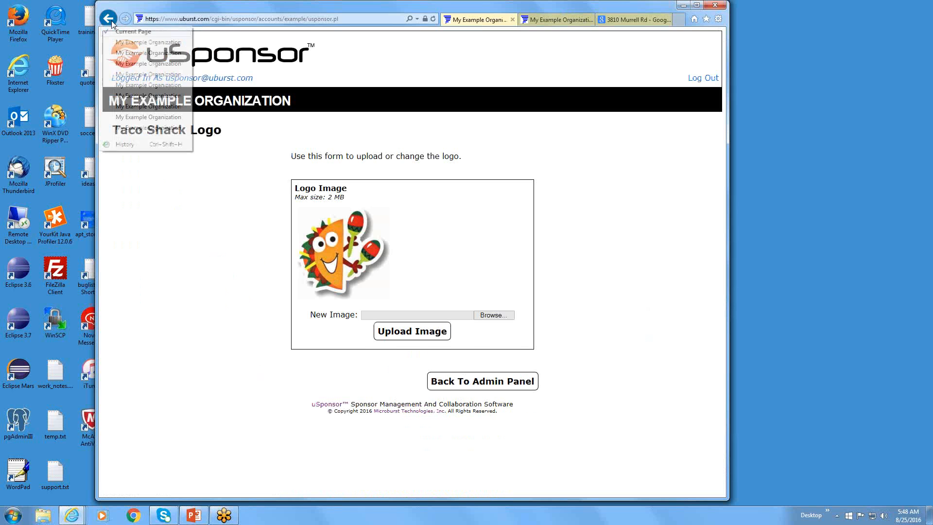
left_click(119, 43)
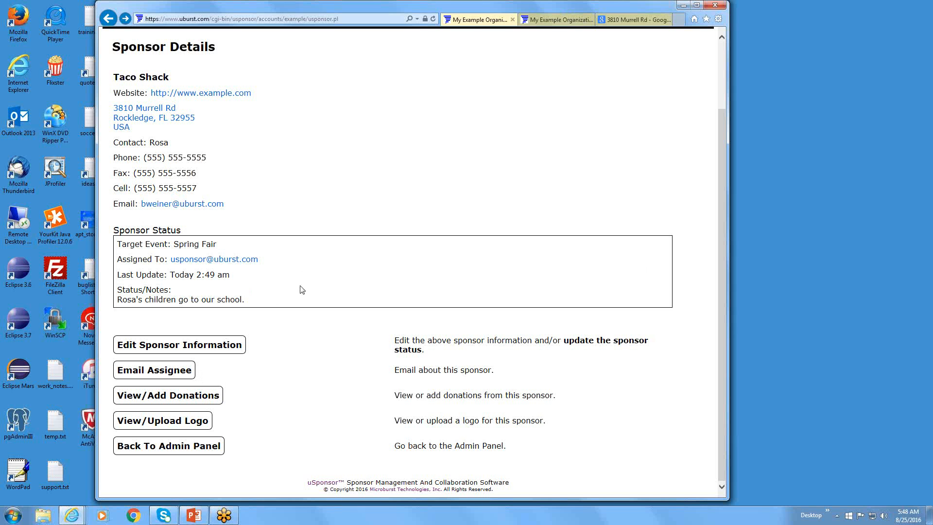
Open Taco Shack's donations and send the default thank-you email for the 8/25/2015 cash donation
left_click(170, 396)
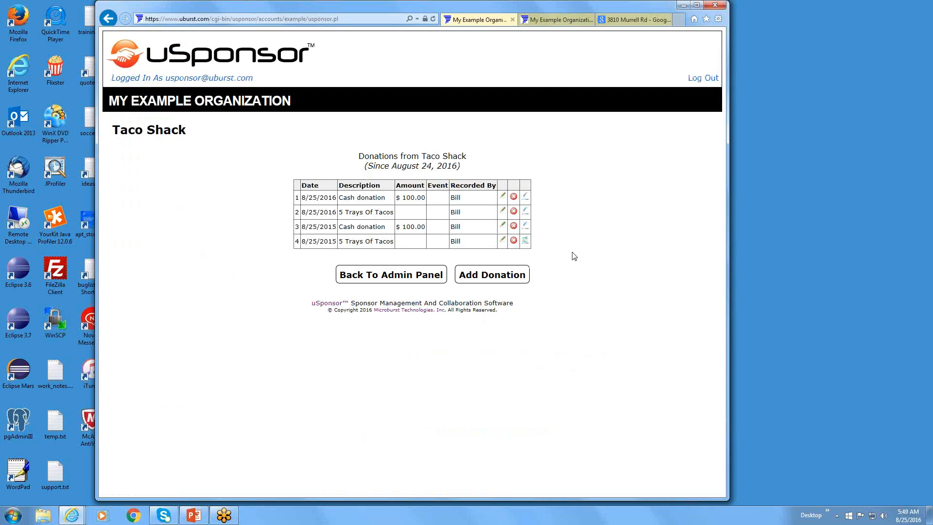
left_click(527, 227)
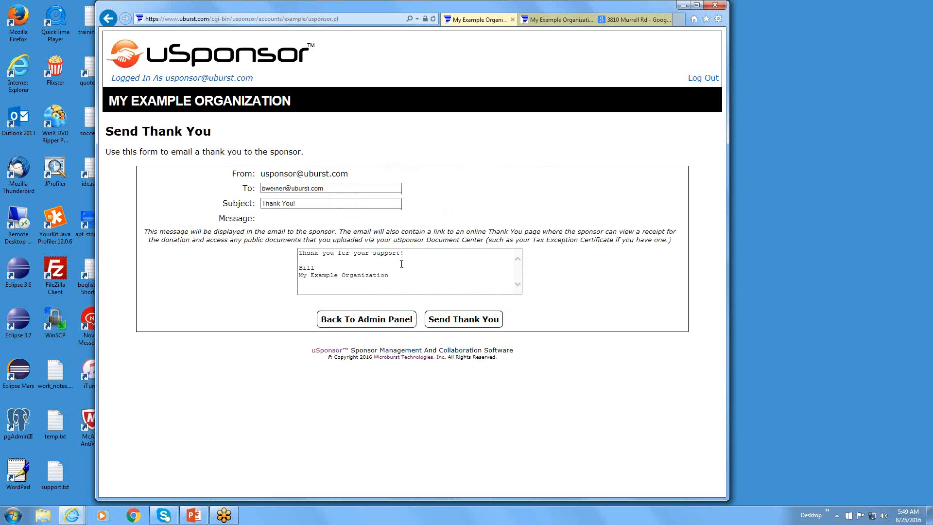
left_click(444, 320)
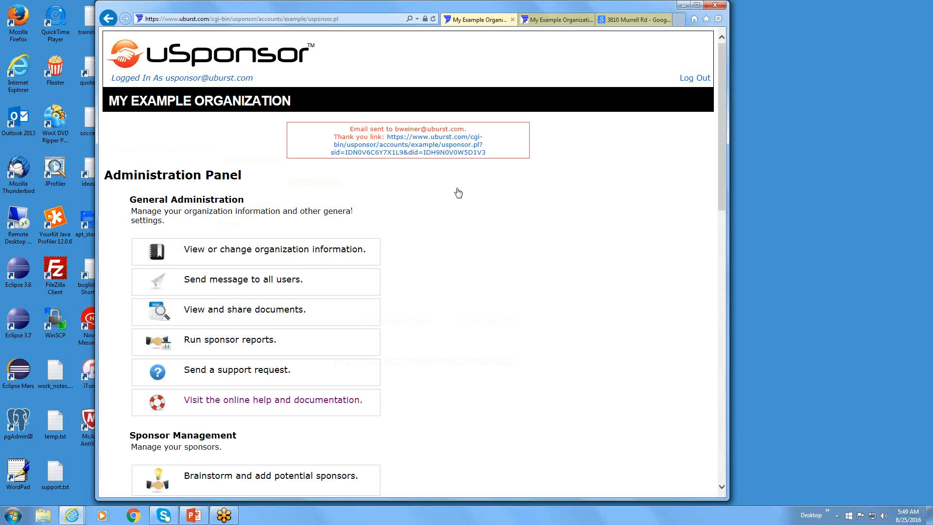
Open the emailed thank-you link in a new tab, review the donation receipt page, and return to the admin panel
right_click(430, 147)
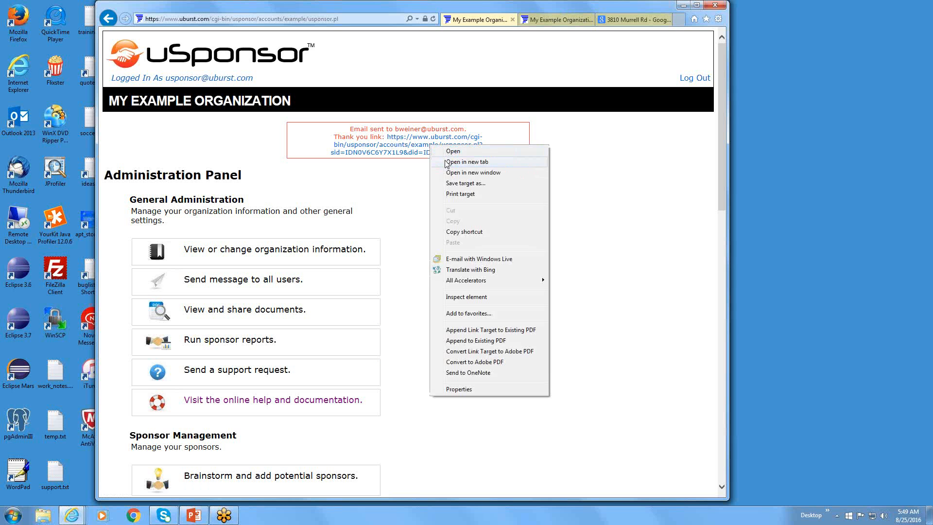
left_click(446, 163)
left_click(639, 20)
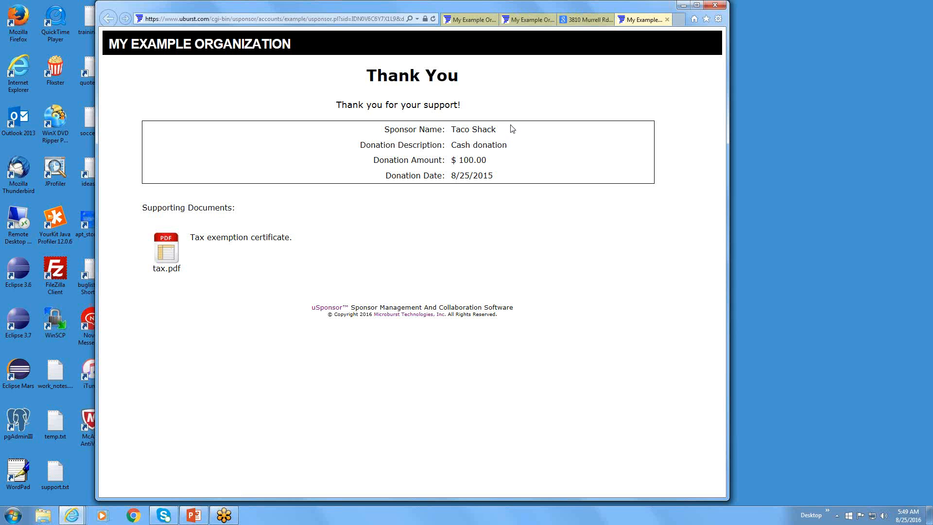
left_click(469, 22)
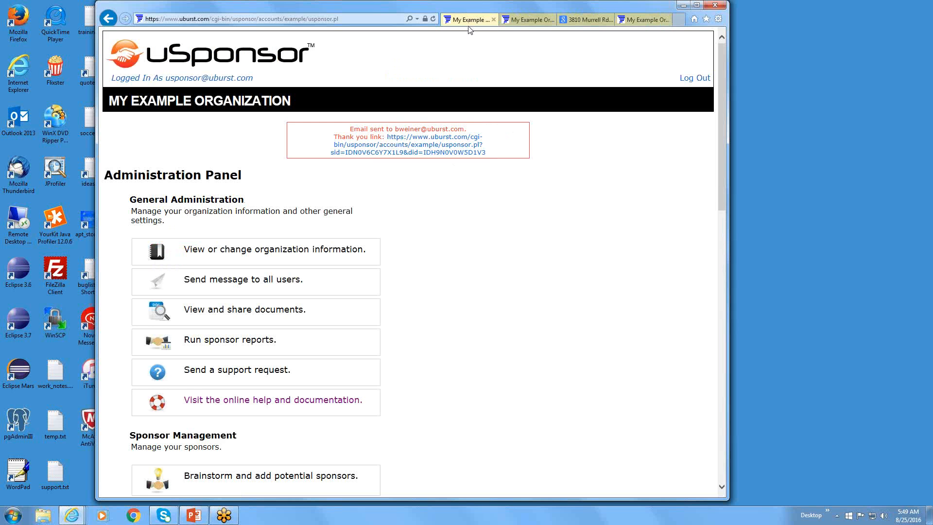
Look through the sponsor management options and view your own sponsor assignments
left_click_drag(719, 130, 719, 251)
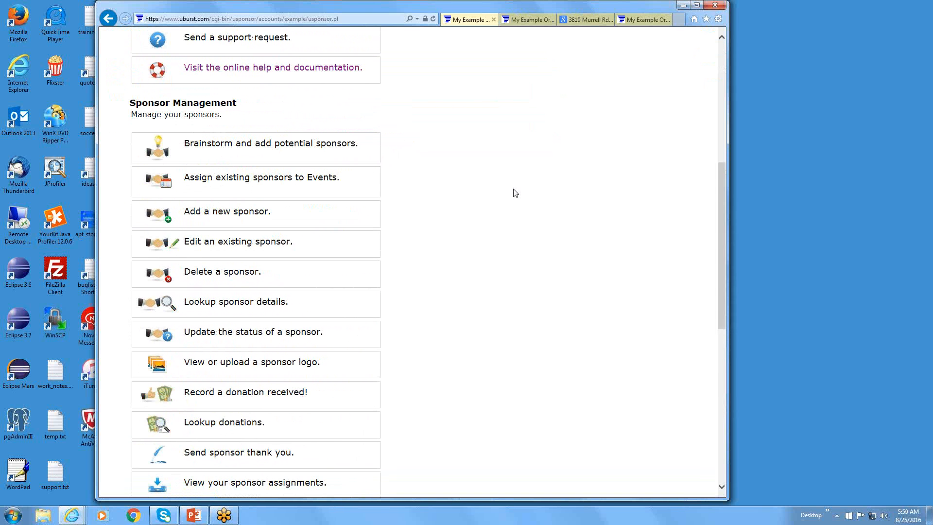
scroll(722, 194, "down", 1)
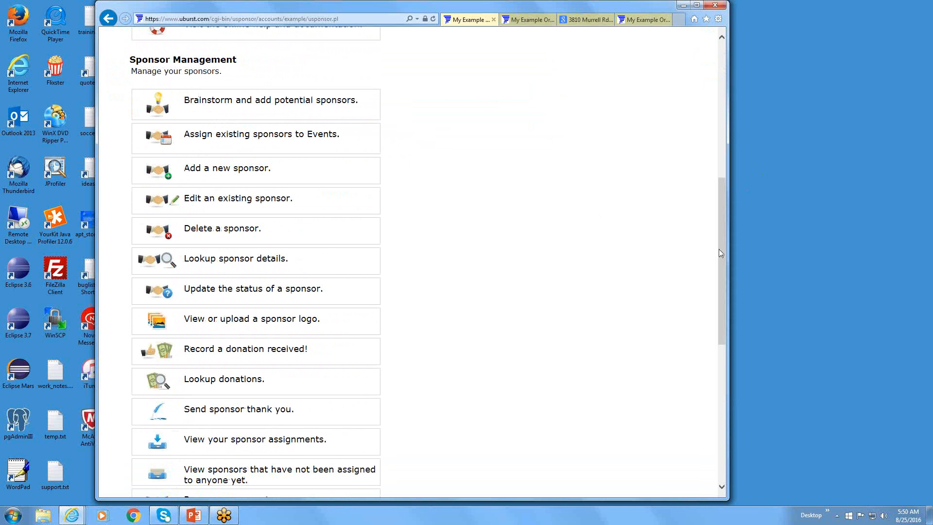
scroll(719, 249, "down", 1)
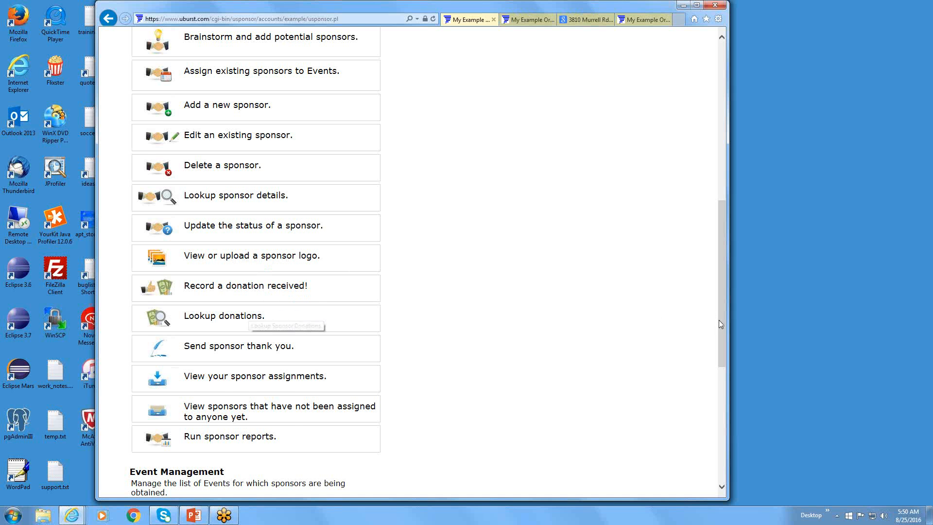
scroll(720, 325, "down", 2)
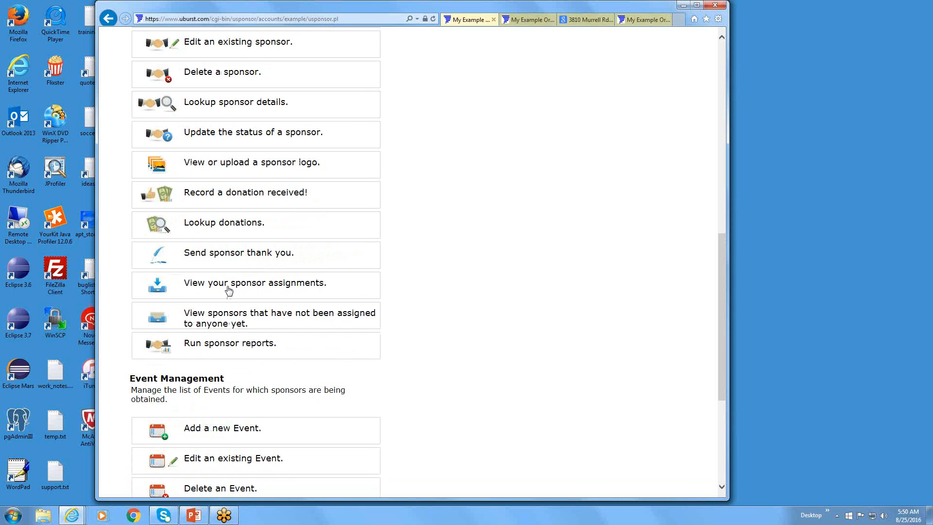
left_click(239, 287)
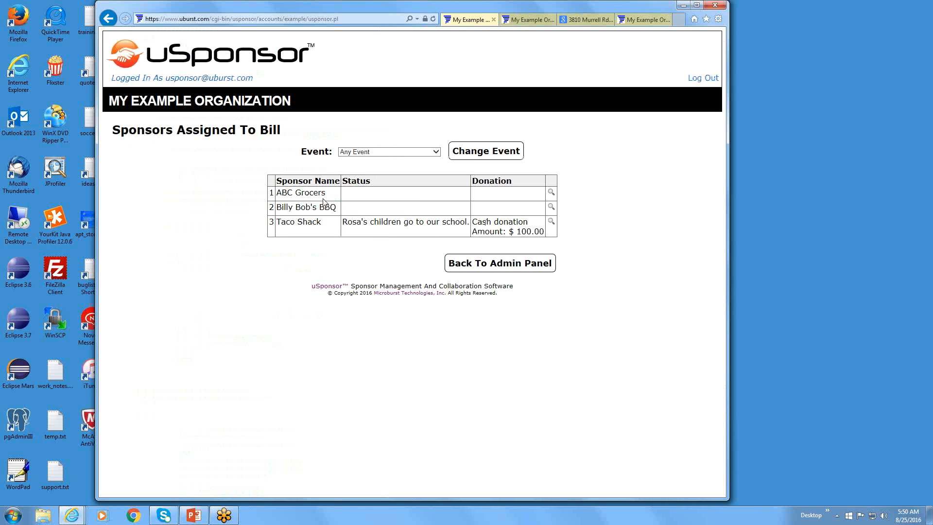
Open ABC Grocers from the assigned sponsors, review its edit form, and return to the admin panel
left_click(308, 195)
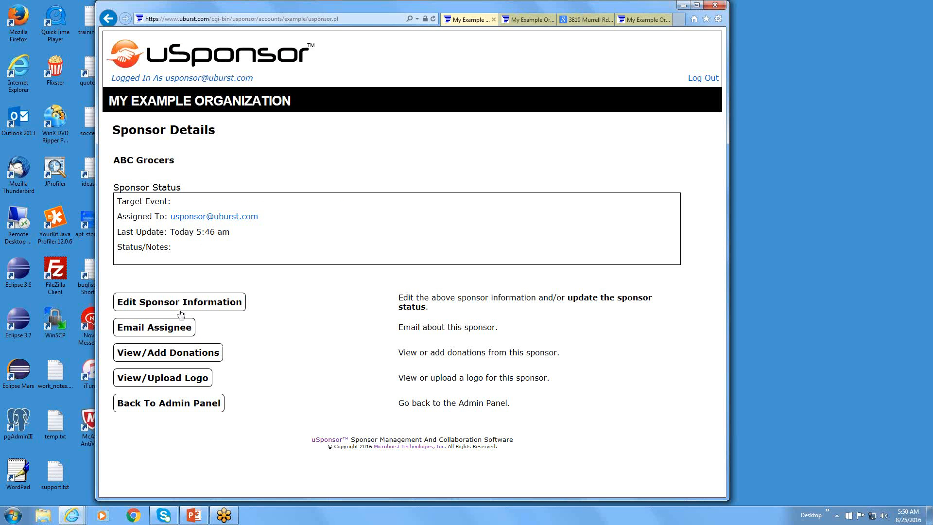
left_click(185, 304)
left_click_drag(723, 282, 719, 393)
left_click(219, 445)
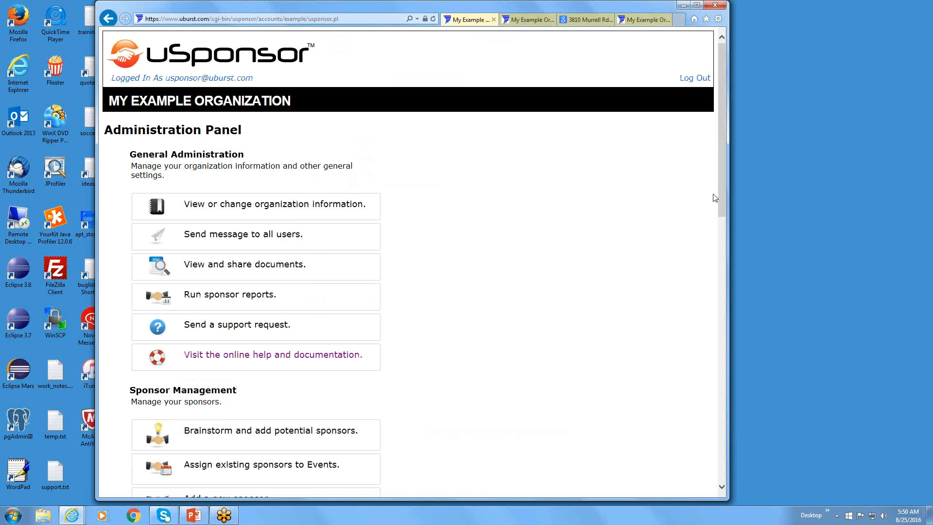
Run the All Sponsors report for Fall Festival (October 25, 2016) and for Any Event, and return to the admin panel
left_click_drag(723, 194, 729, 371)
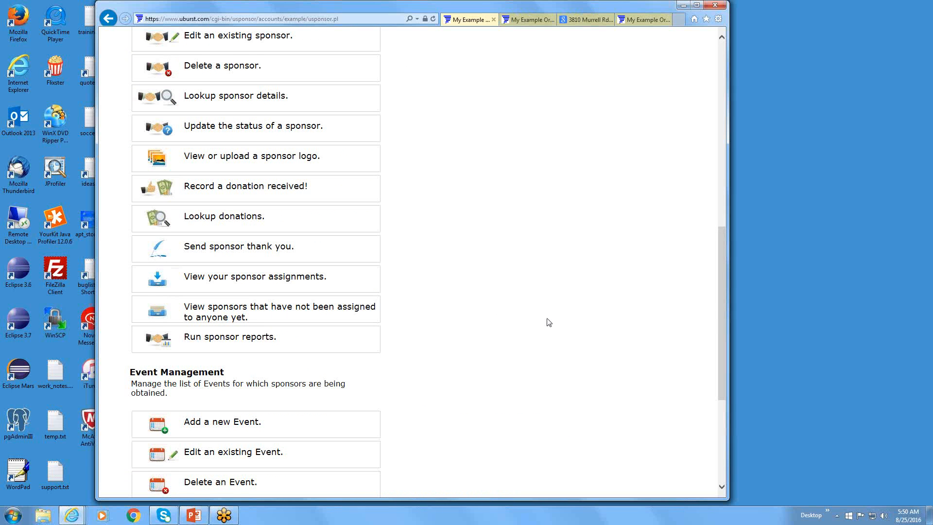
left_click_drag(720, 312, 714, 328)
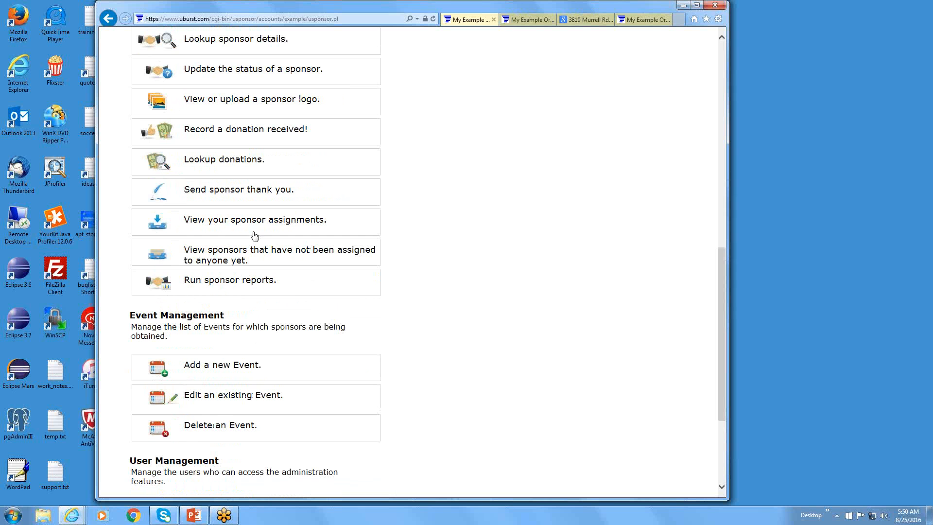
left_click(222, 285)
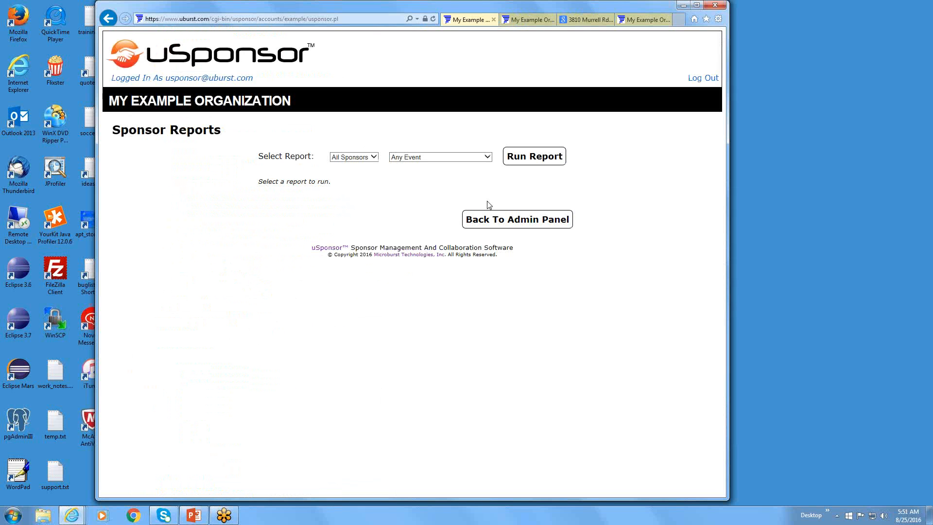
left_click(492, 159)
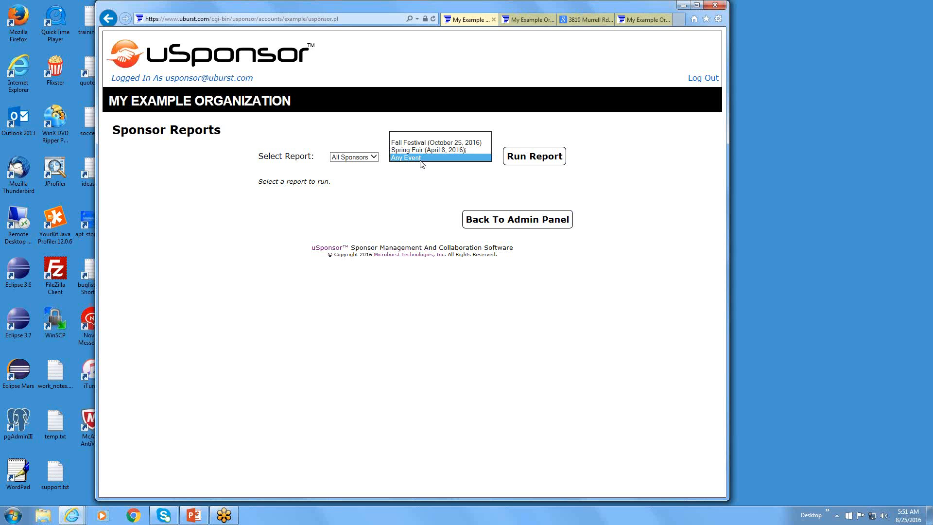
left_click(432, 142)
left_click(523, 164)
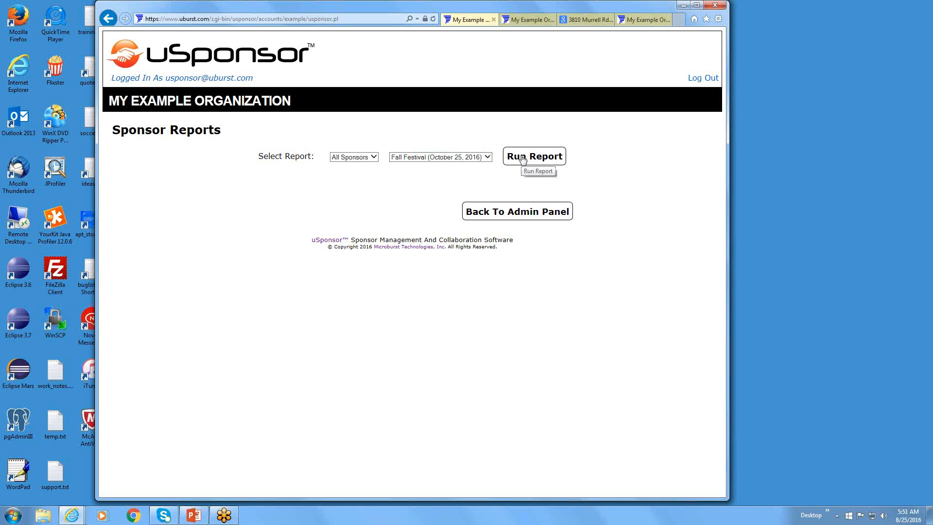
left_click(523, 160)
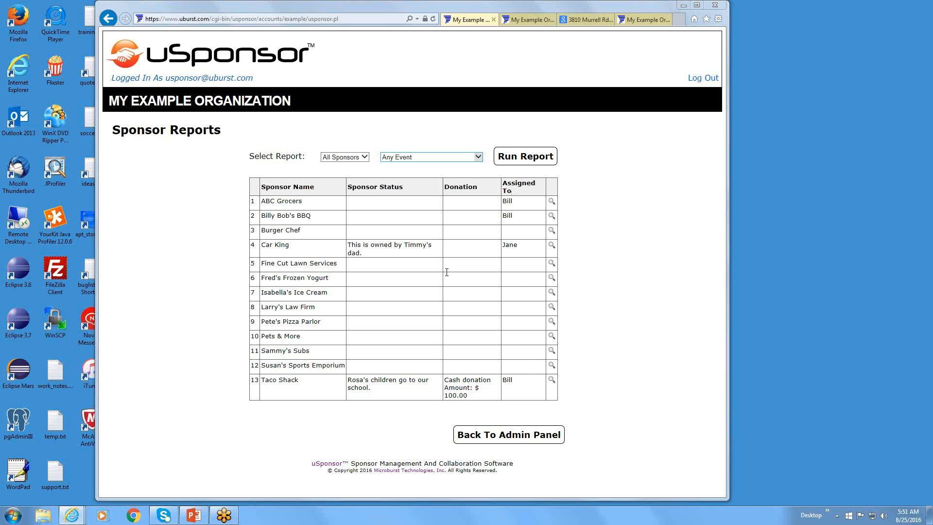
left_click(547, 442)
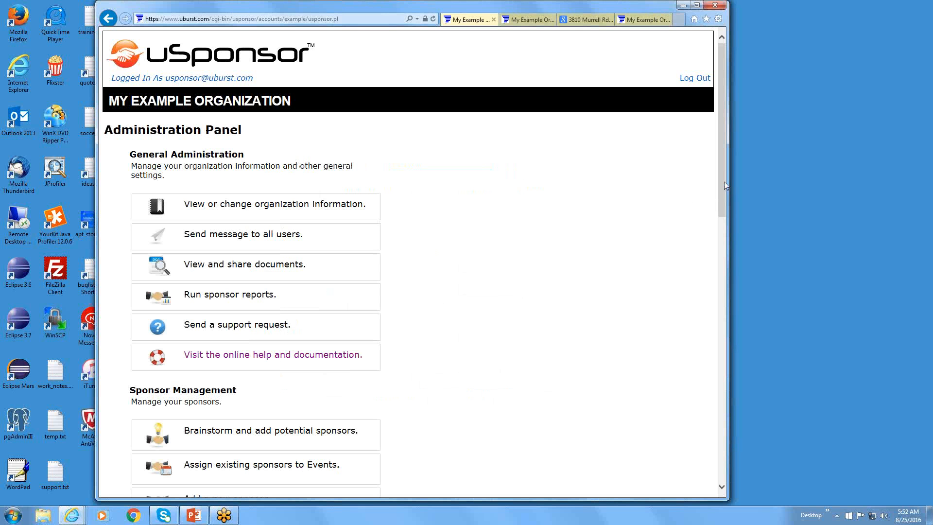
Review the shared files in the Document Center and return to the admin panel
left_click_drag(724, 183, 724, 217)
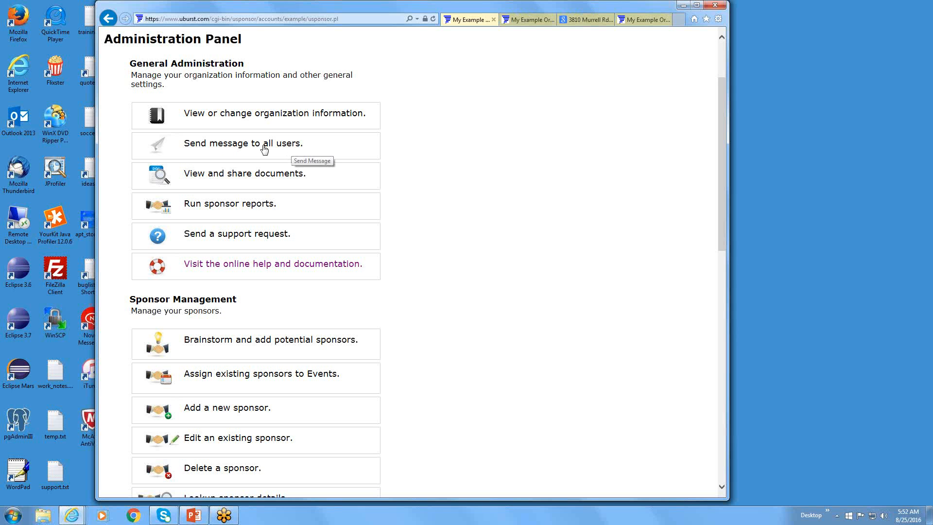
left_click(238, 179)
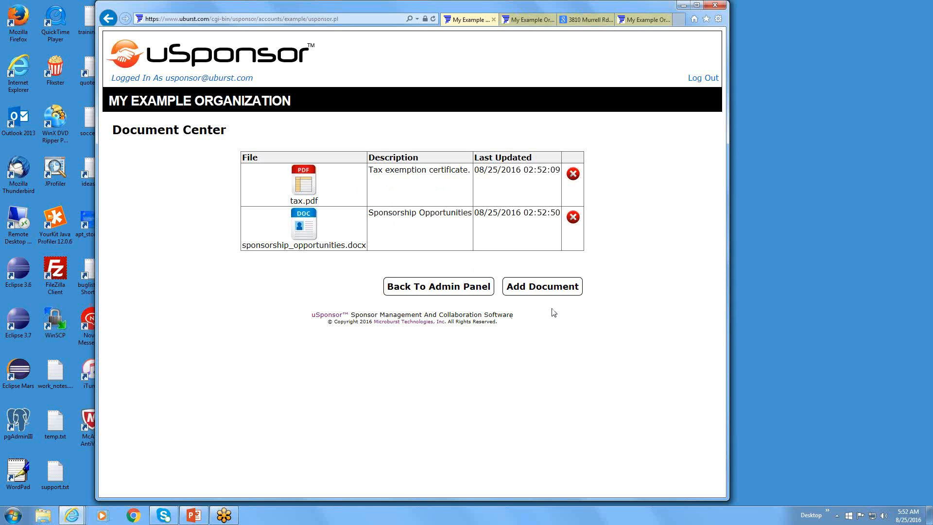
left_click(465, 290)
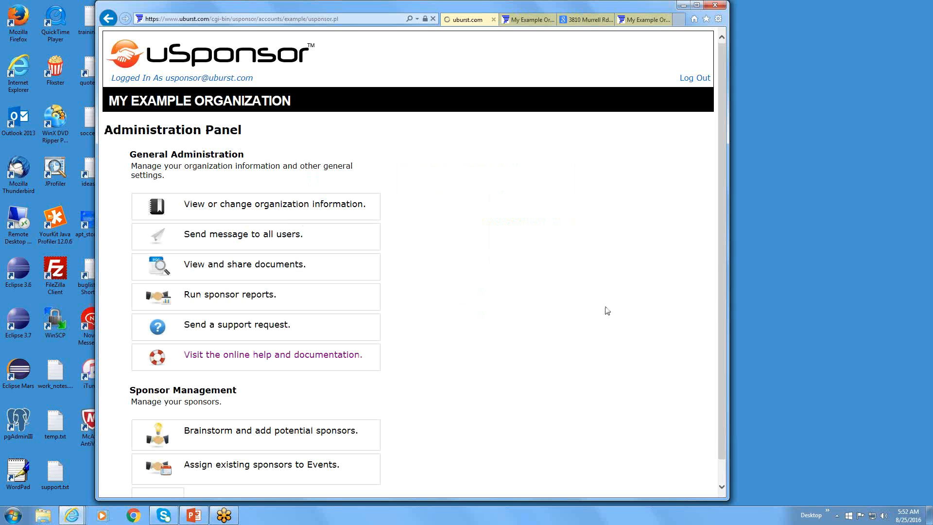
left_click_drag(723, 188, 456, 239)
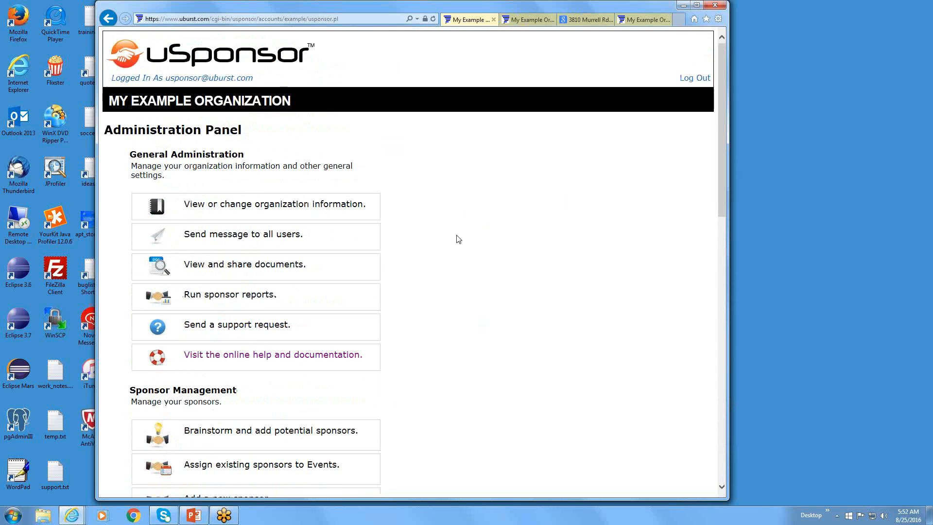